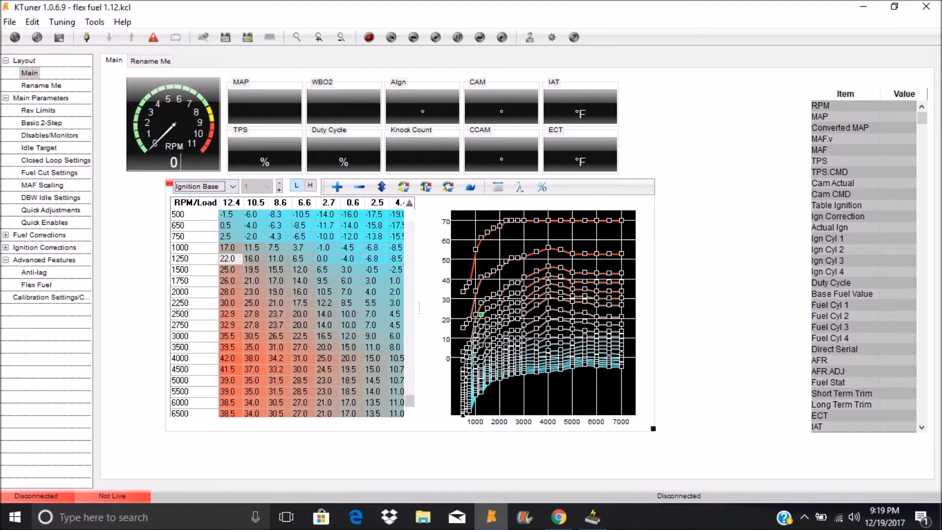
Review the Disables/Monitors options and the Fuel % row of the Flex Fuel ethanol content table
click(49, 135)
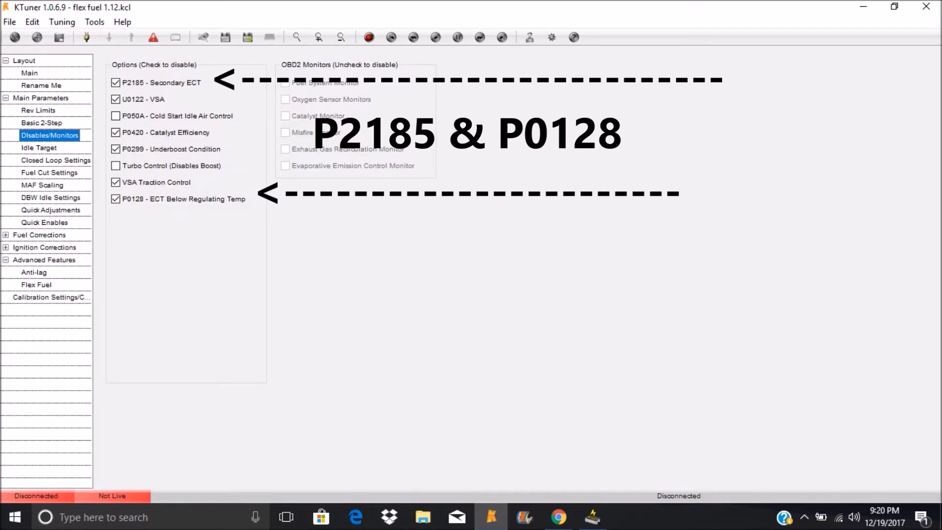
click(37, 284)
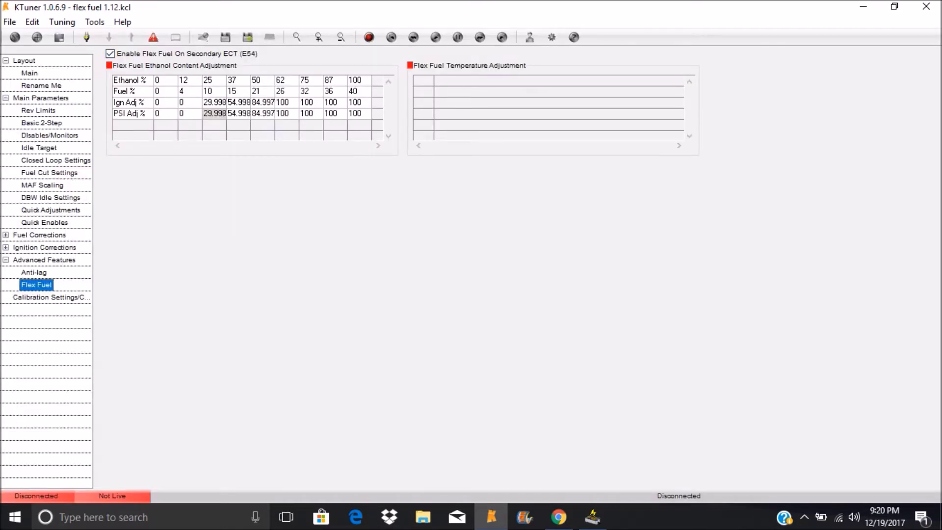
click(189, 91)
click(214, 91)
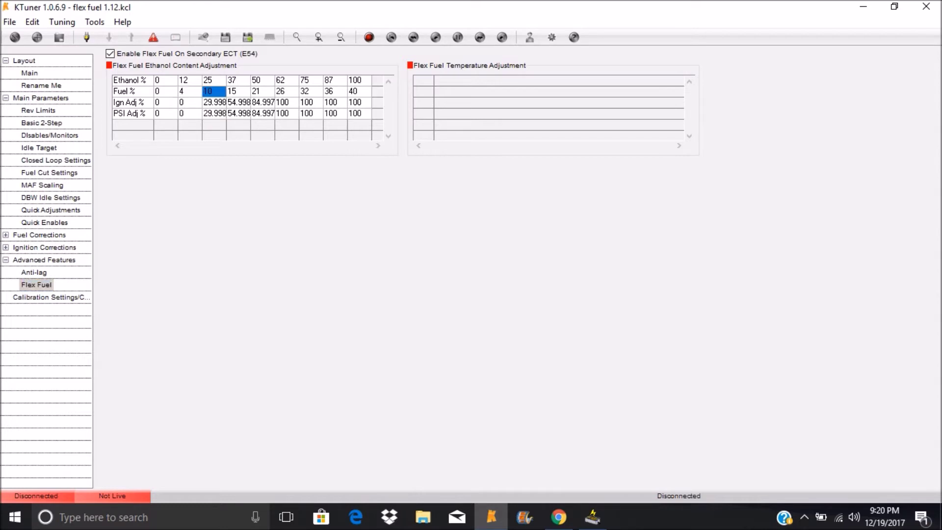
click(239, 91)
click(262, 91)
key(Right)
key(Right)
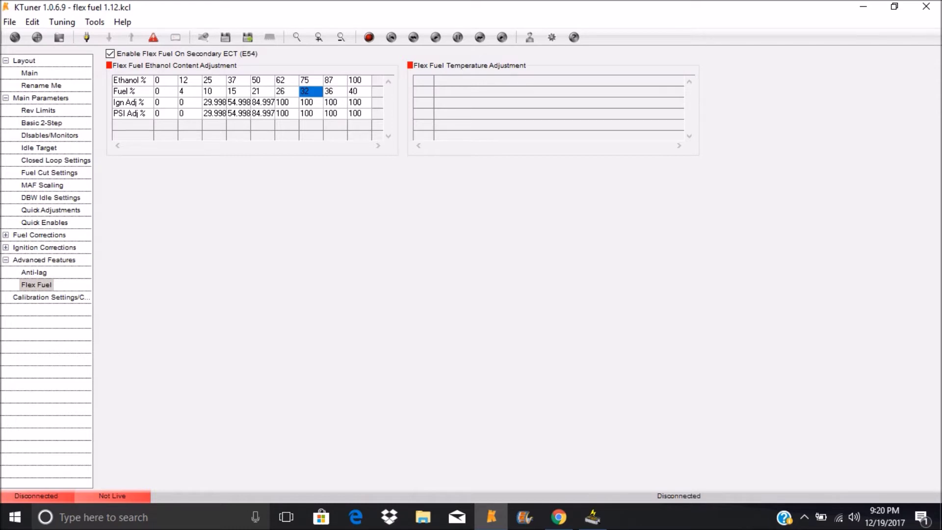
Examine the fuel, ignition and PSI adjustment entries for 12% ethanol in the ethanol content table
click(189, 80)
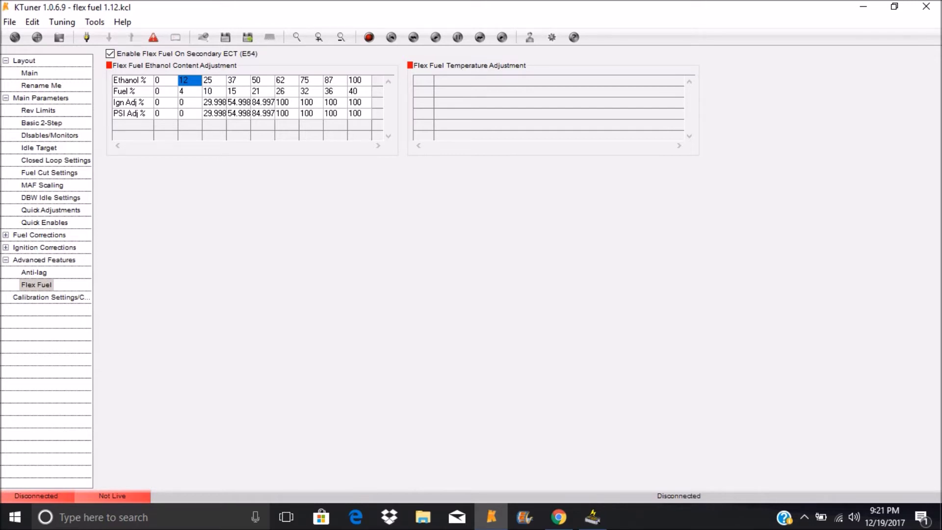
click(190, 92)
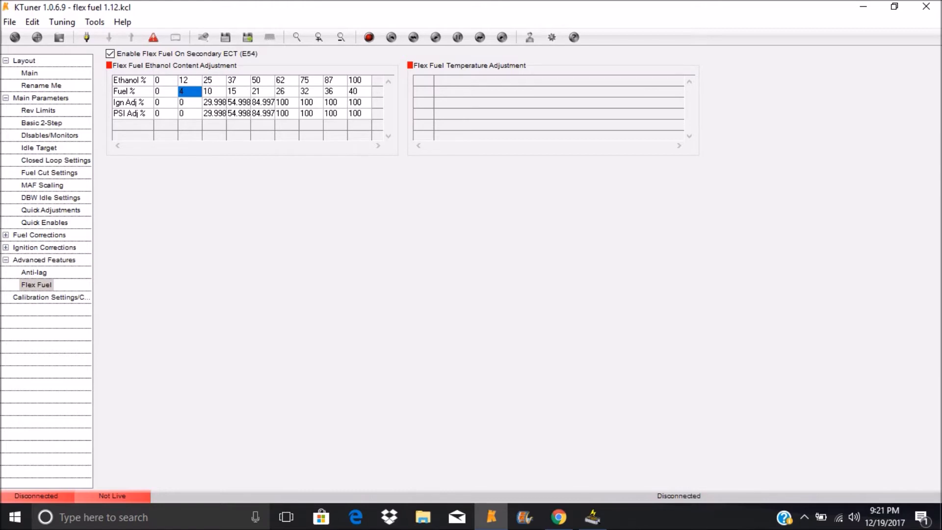
click(189, 102)
click(190, 114)
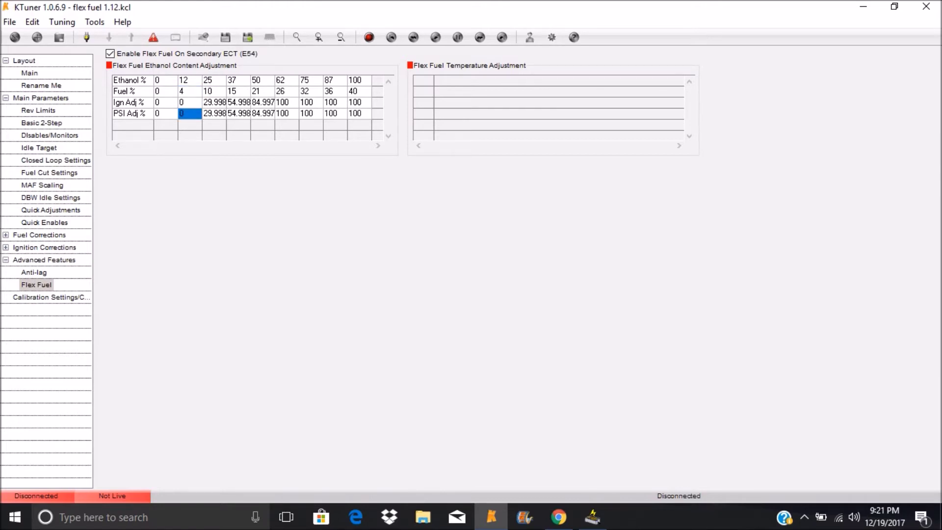
click(190, 103)
click(190, 114)
click(190, 91)
click(190, 114)
click(190, 102)
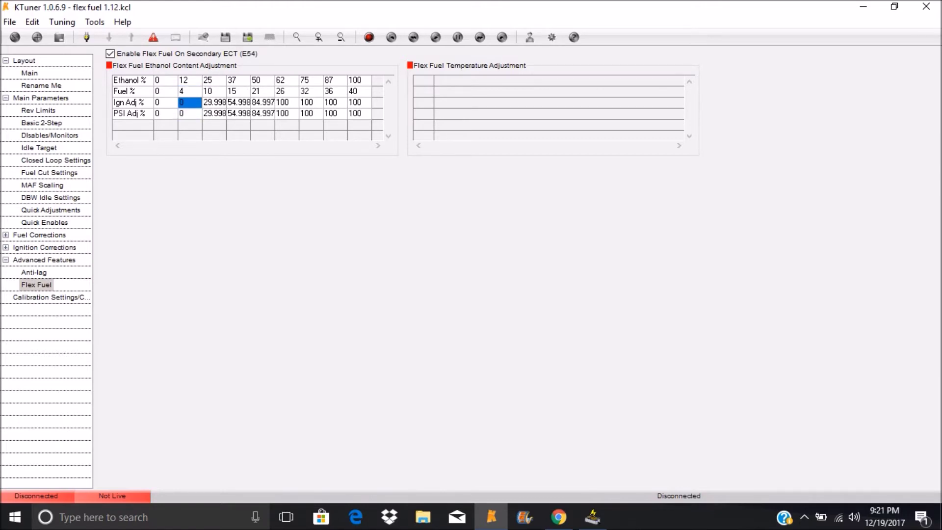
Examine the ignition and PSI adjustment percentages for 25% and 37% ethanol content
click(215, 102)
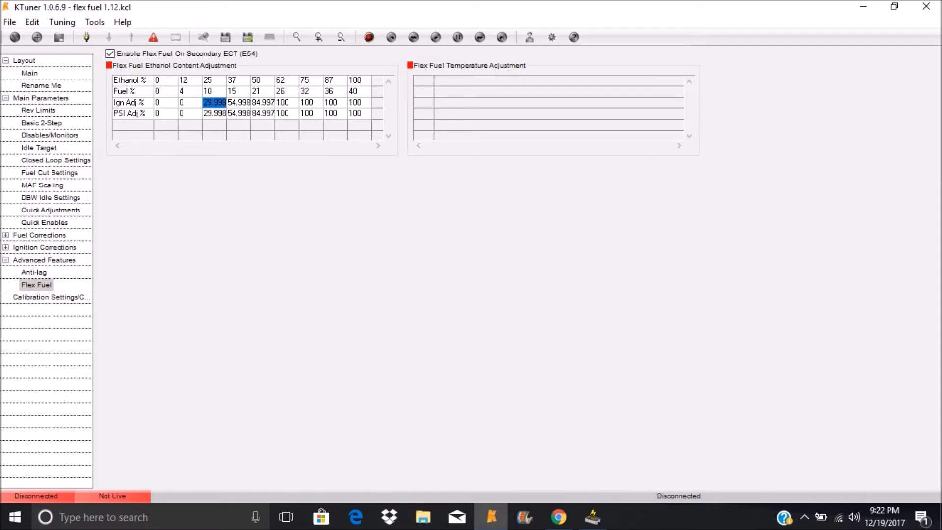
click(214, 113)
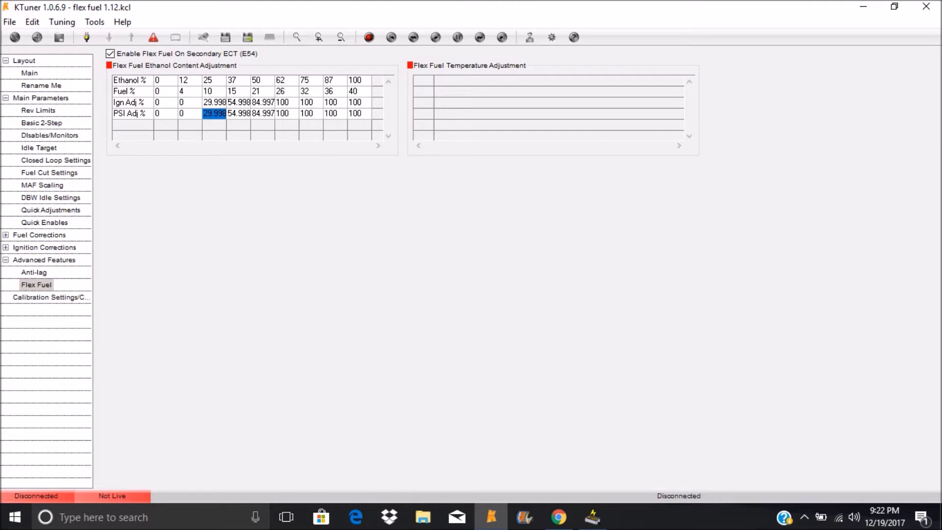
click(238, 81)
click(238, 102)
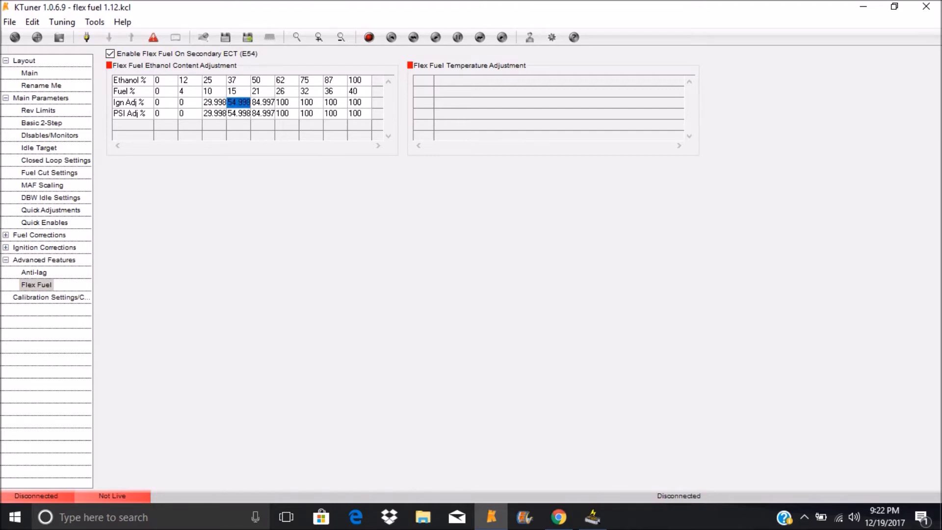
click(239, 113)
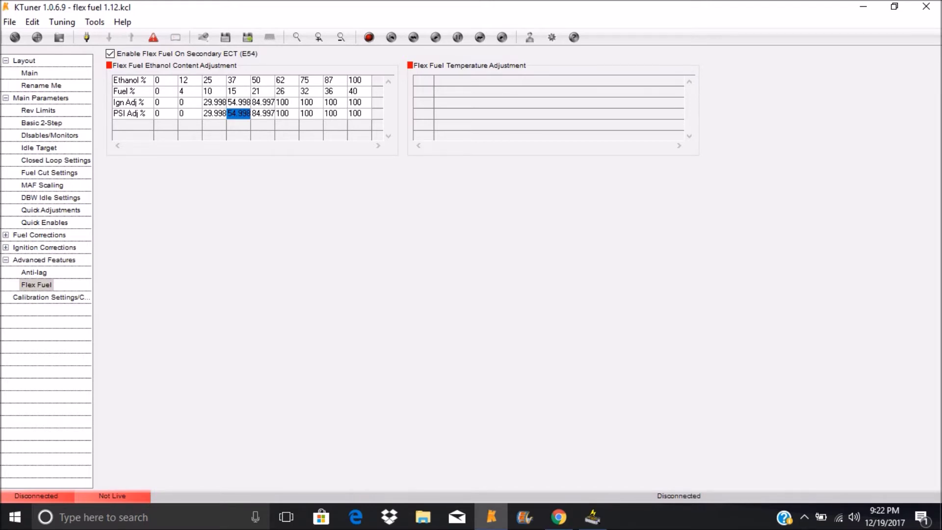
click(238, 103)
click(239, 113)
click(239, 81)
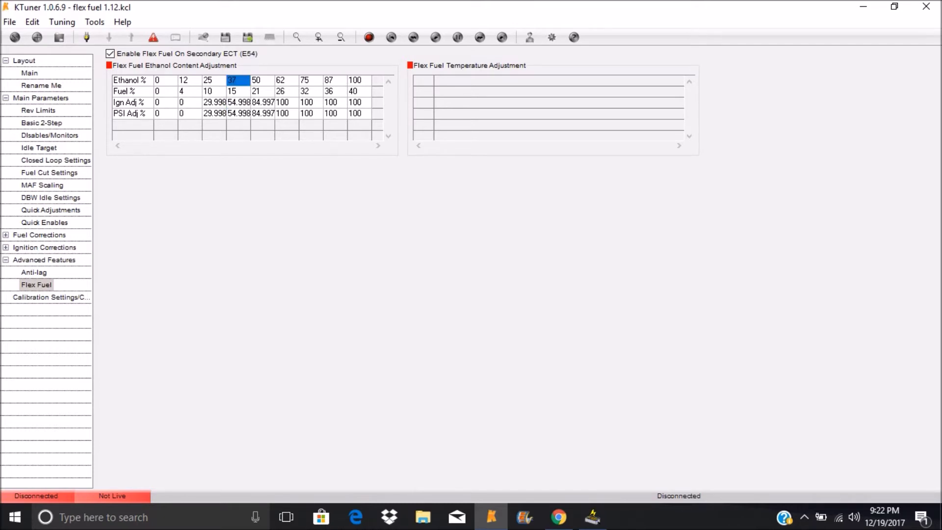
click(239, 114)
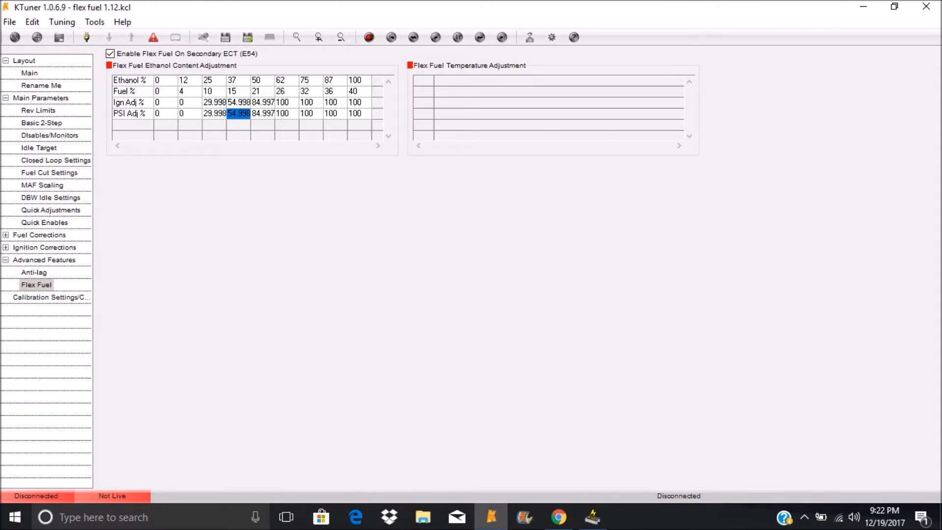
Show the Main layout and inspect the Ignition Base cells at 750 and 2500 RPM in the 2.7 load column
click(29, 73)
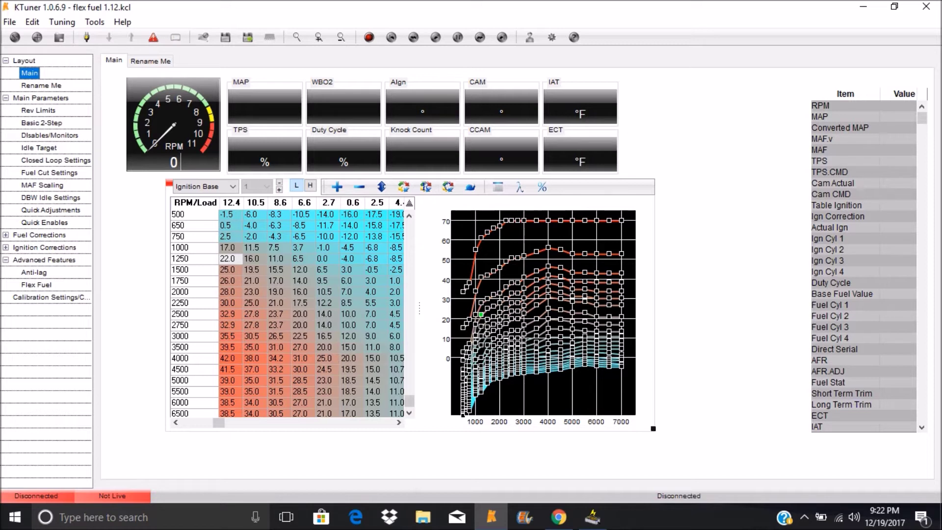
click(326, 236)
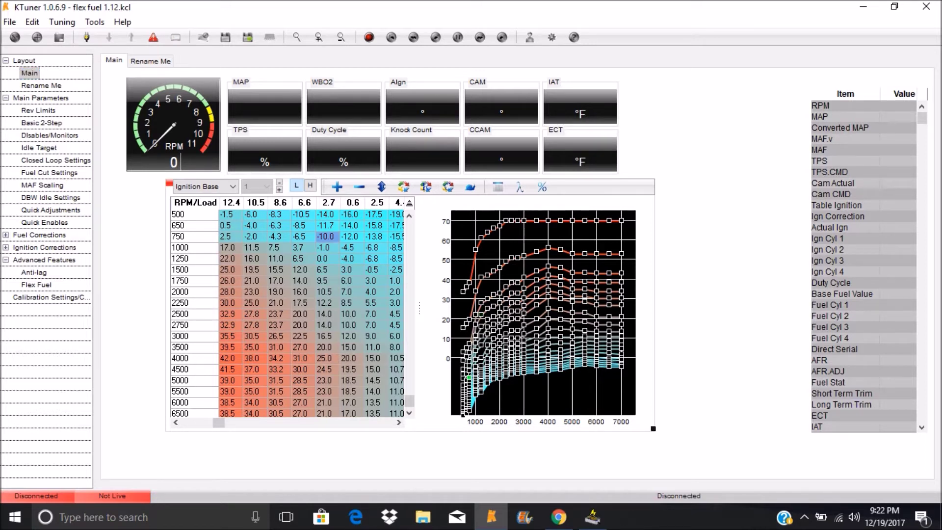
click(327, 314)
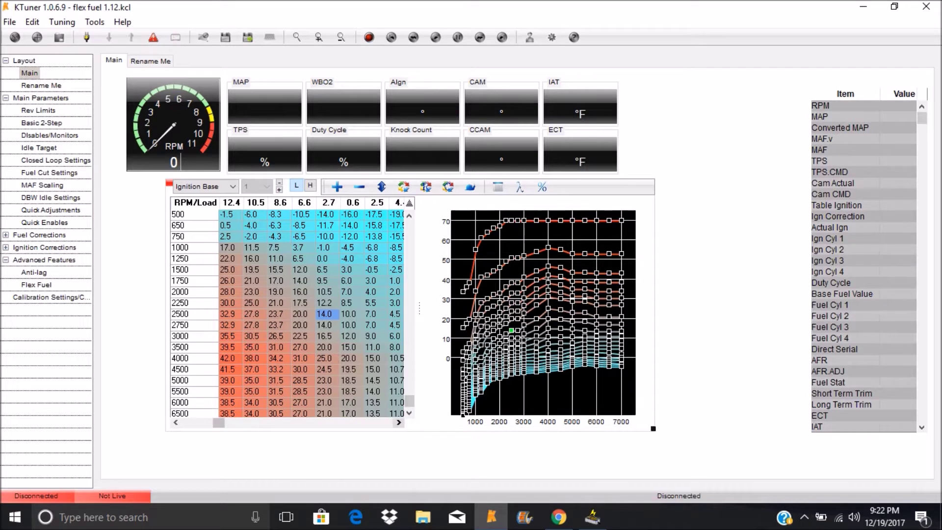
Compare the 5000 RPM, 8.2 load cell between the Ignition Base and Ethanol Ignition Adjustment tables, ending on Ignition Base
click(399, 422)
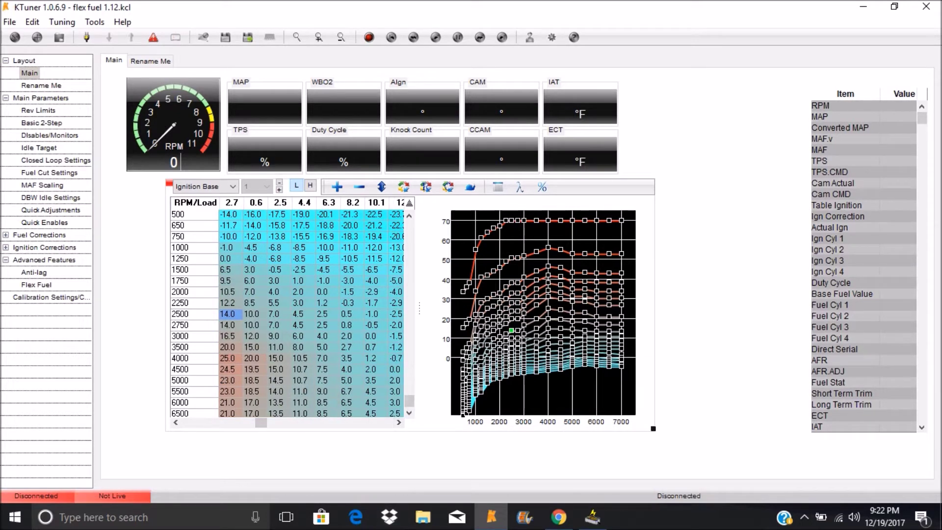
click(351, 381)
click(231, 186)
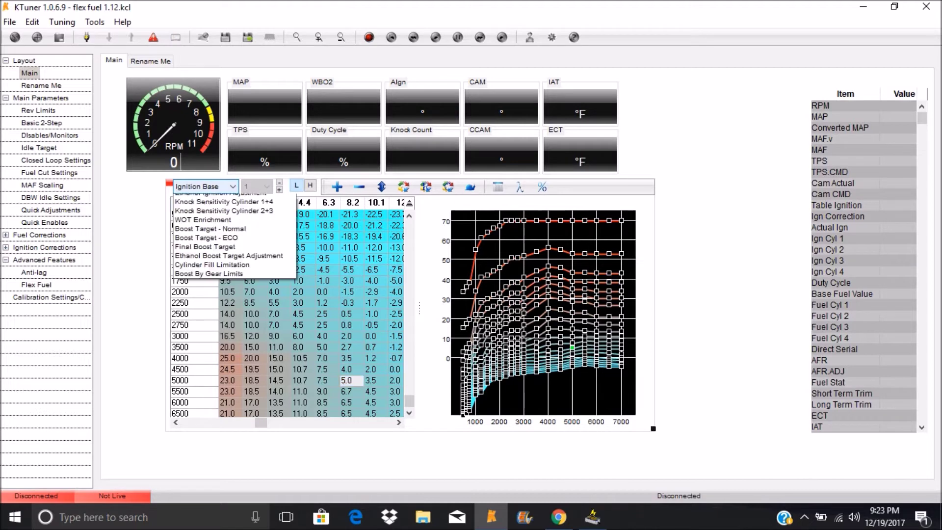
click(221, 208)
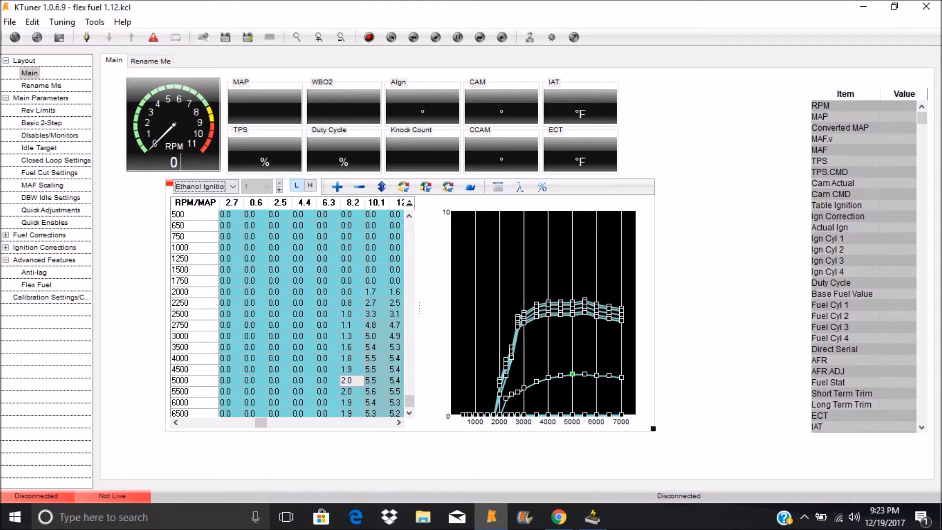
click(232, 187)
click(206, 197)
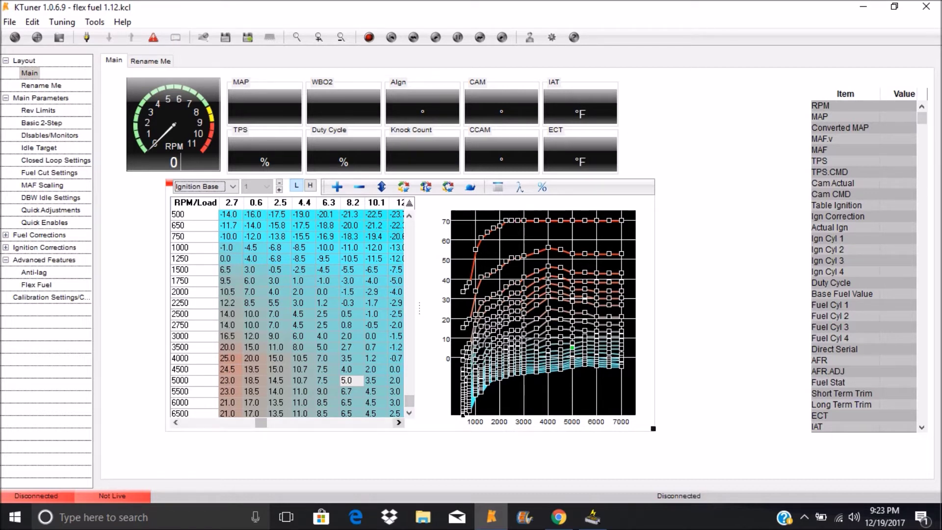
Compare the 4500 RPM, 19.7 load cell between the Ignition Base and Ethanol Ignition Adjustment tables, ending on Ignition Base
click(399, 422)
click(398, 423)
click(398, 422)
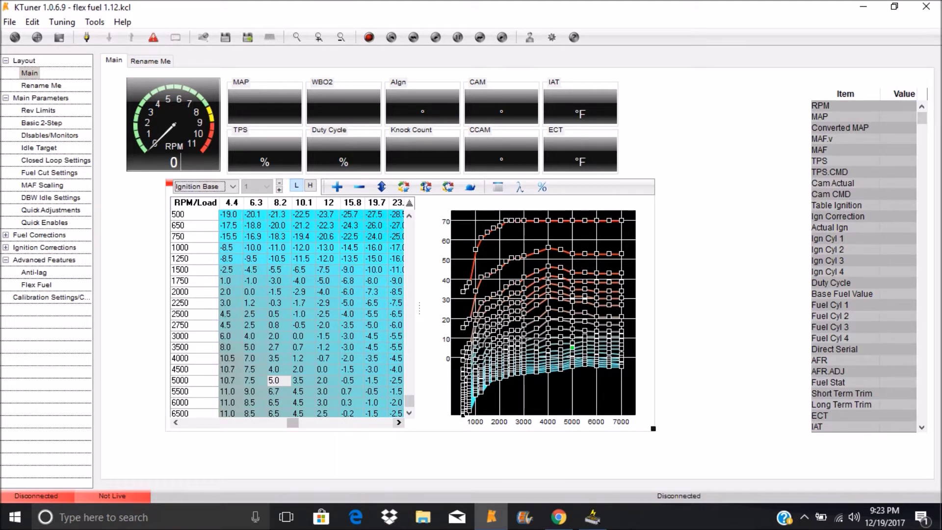
click(376, 369)
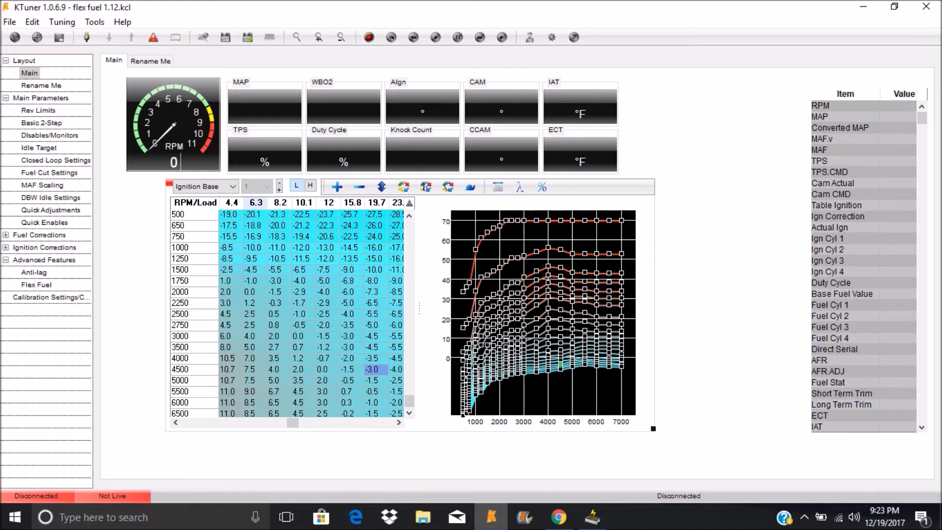
click(231, 187)
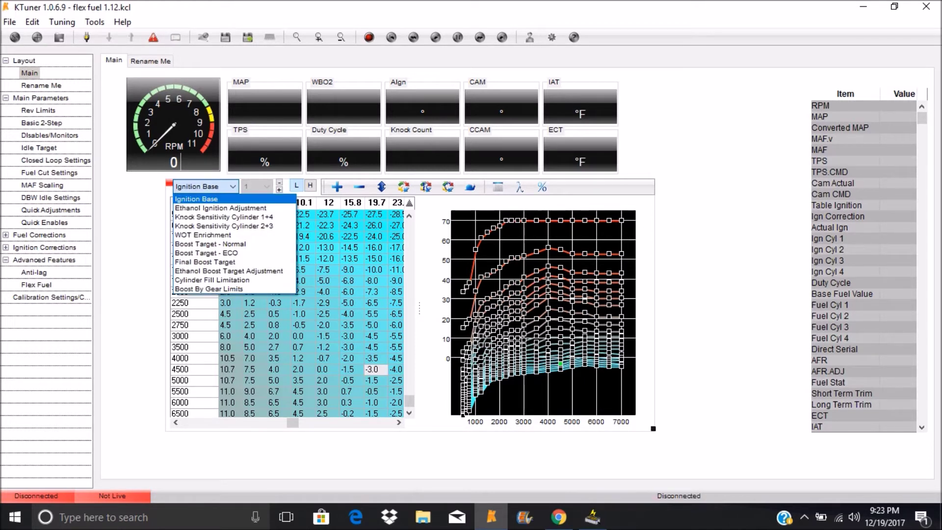
click(221, 208)
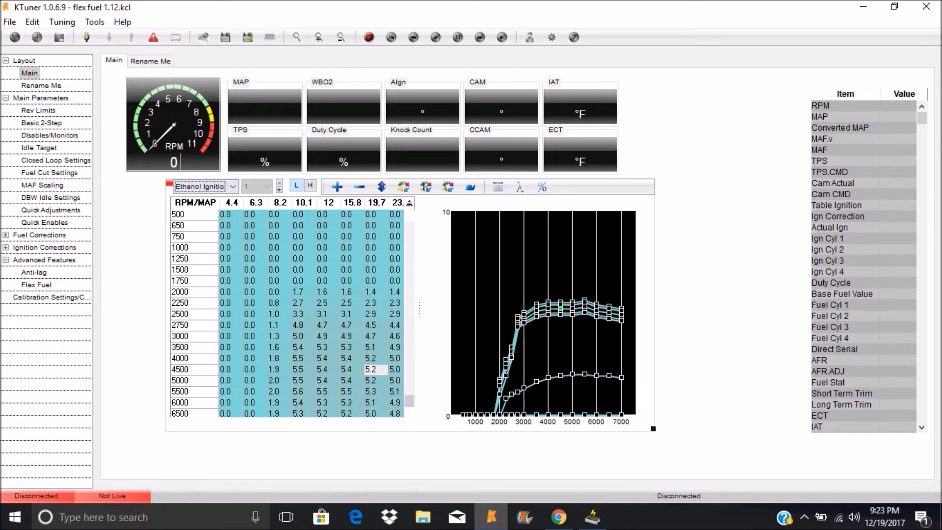
click(233, 187)
key(Up)
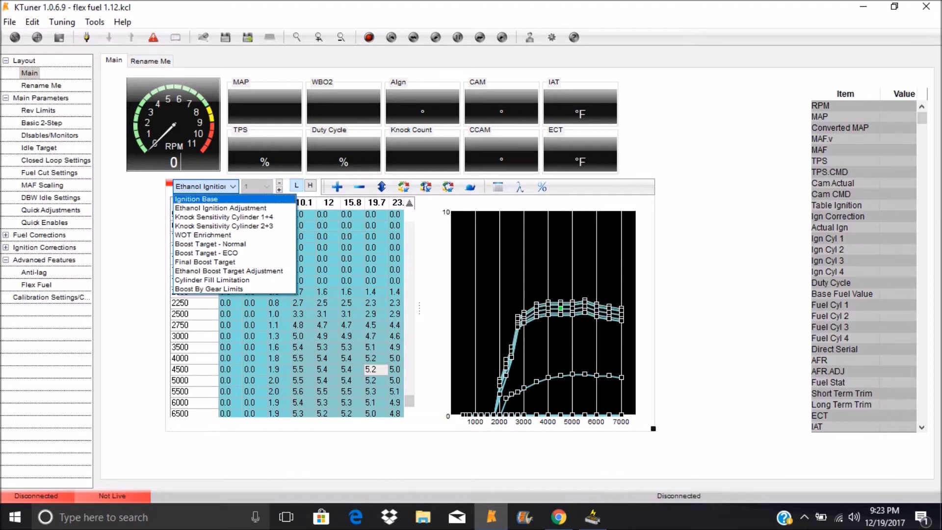
key(Return)
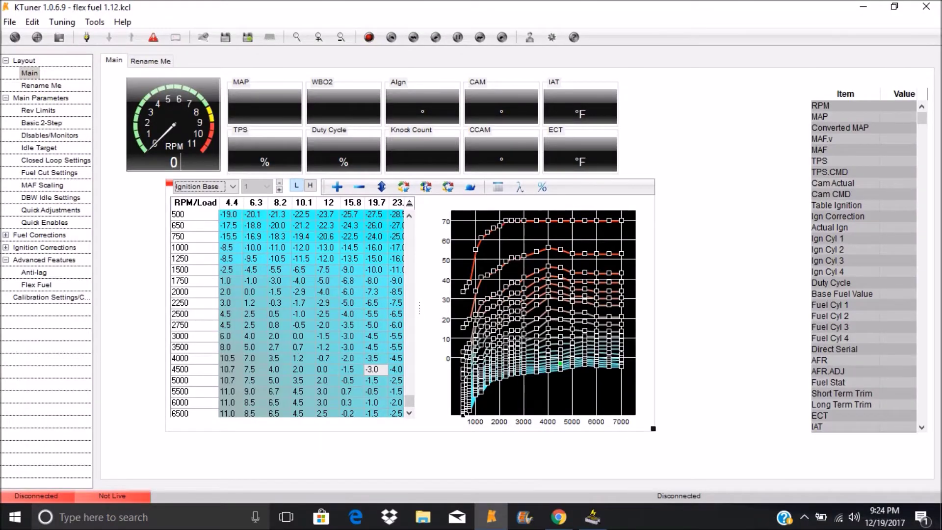
Compare the 5500 RPM, 15.8 load cell between the Ignition Base and Ethanol Ignition Adjustment tables, ending on Ignition Base
click(398, 423)
click(399, 423)
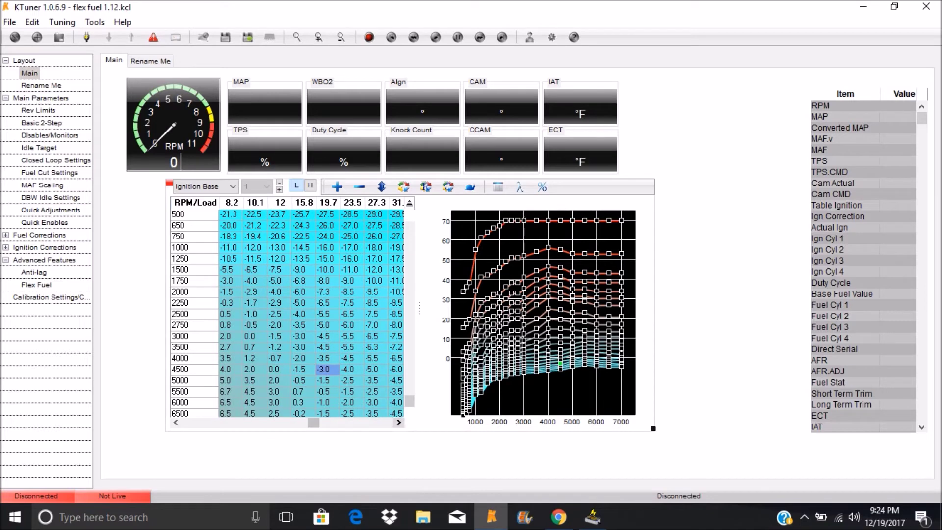
click(398, 423)
click(398, 422)
click(176, 422)
click(175, 422)
click(176, 422)
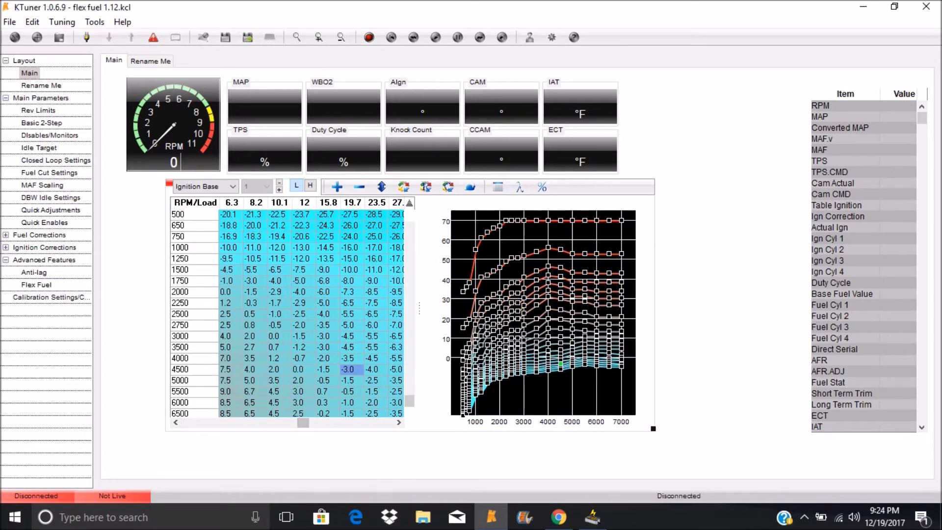
click(328, 392)
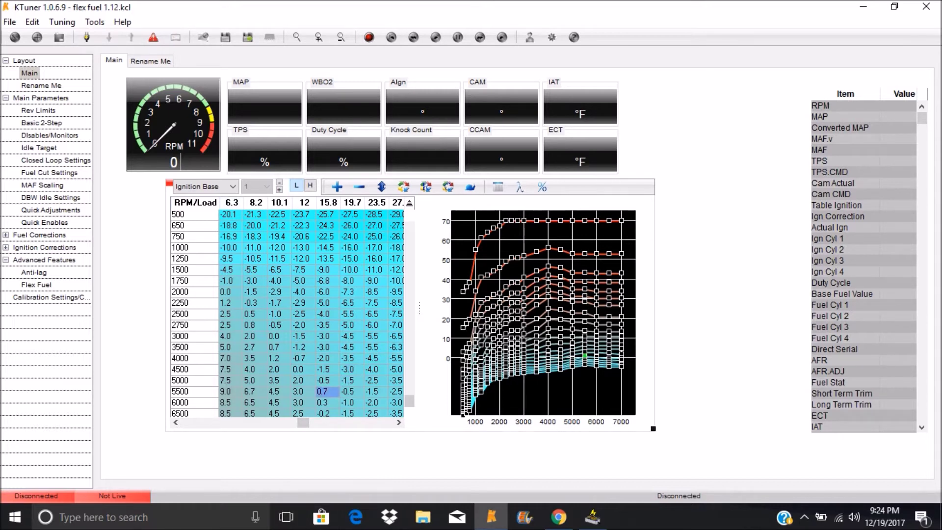
click(232, 186)
click(221, 208)
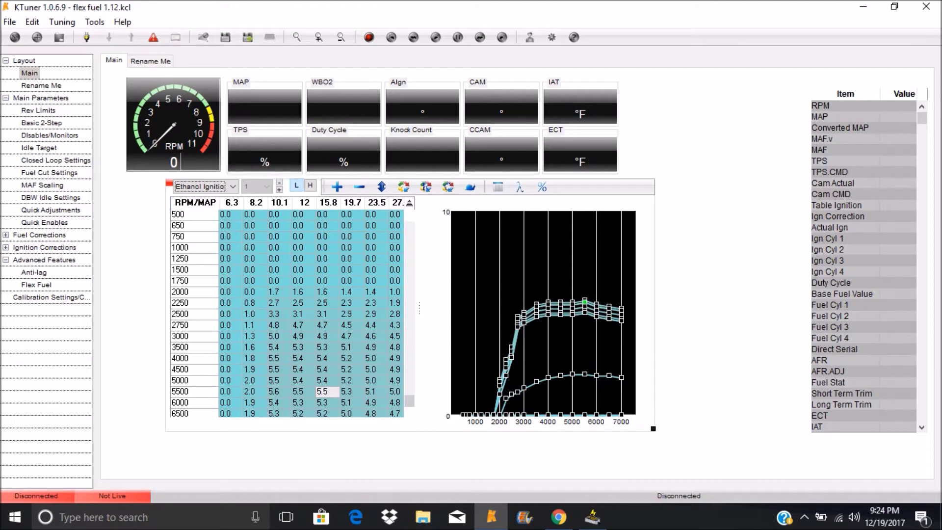
click(232, 186)
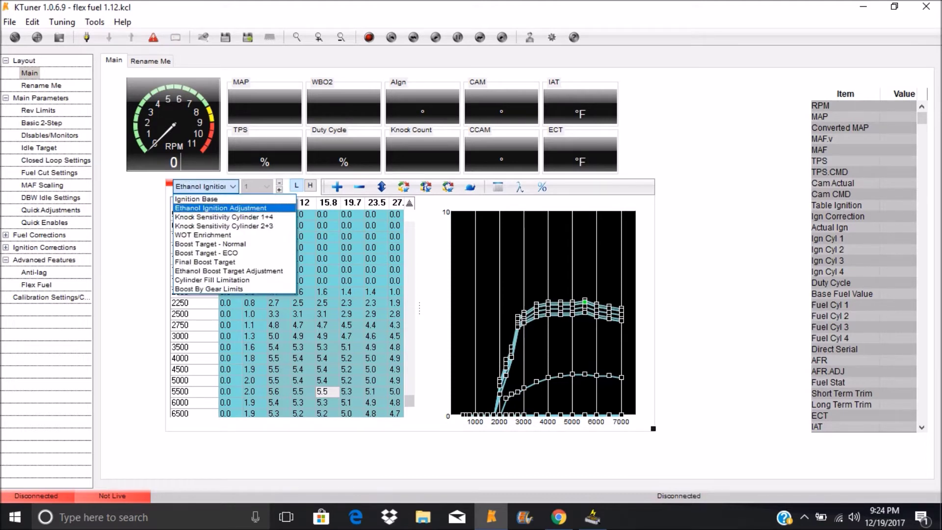
click(201, 196)
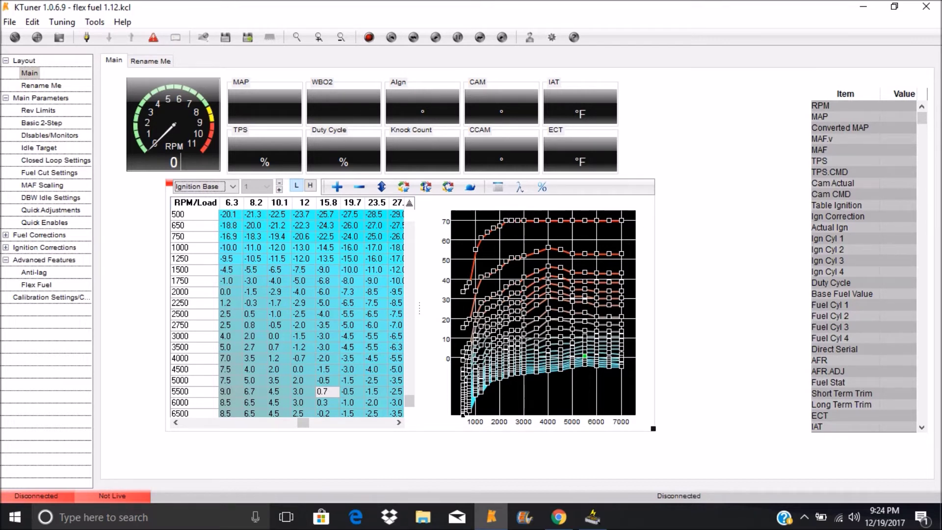
Compare the 2750 RPM, 23.5 load cell between the Ignition Base and Ethanol Ignition Adjustment tables, ending on Ignition Base
click(376, 326)
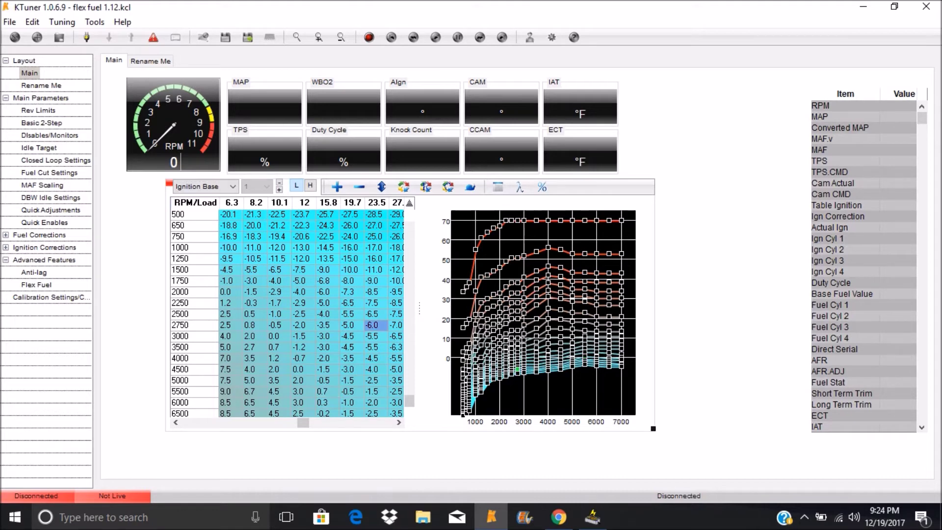
click(224, 187)
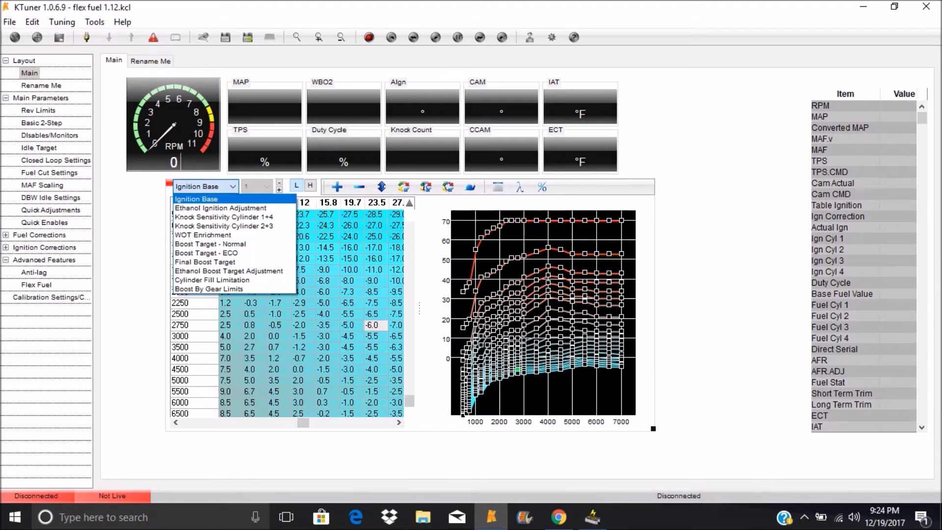
click(221, 208)
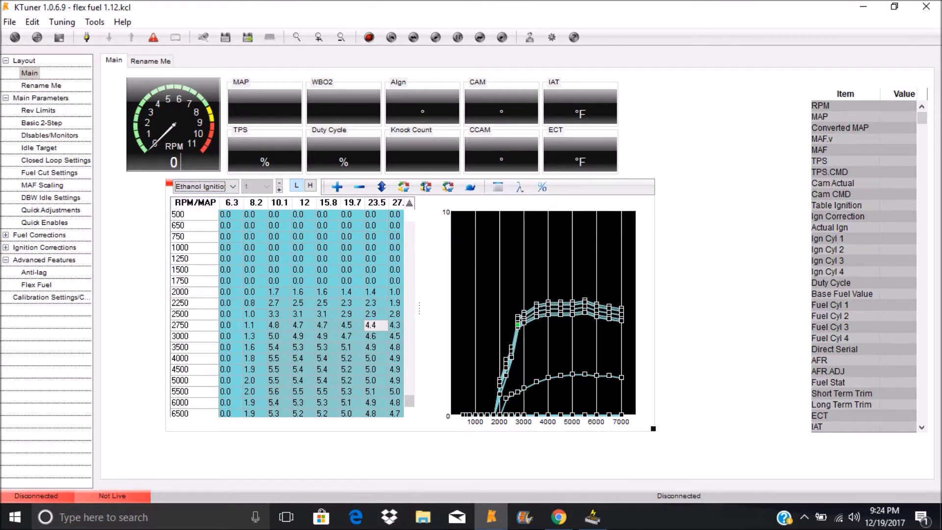
click(232, 187)
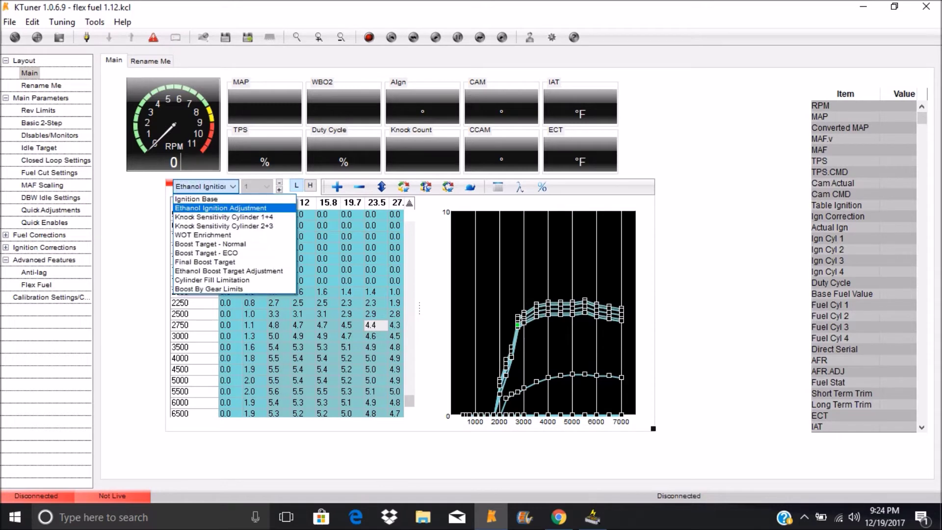
click(211, 199)
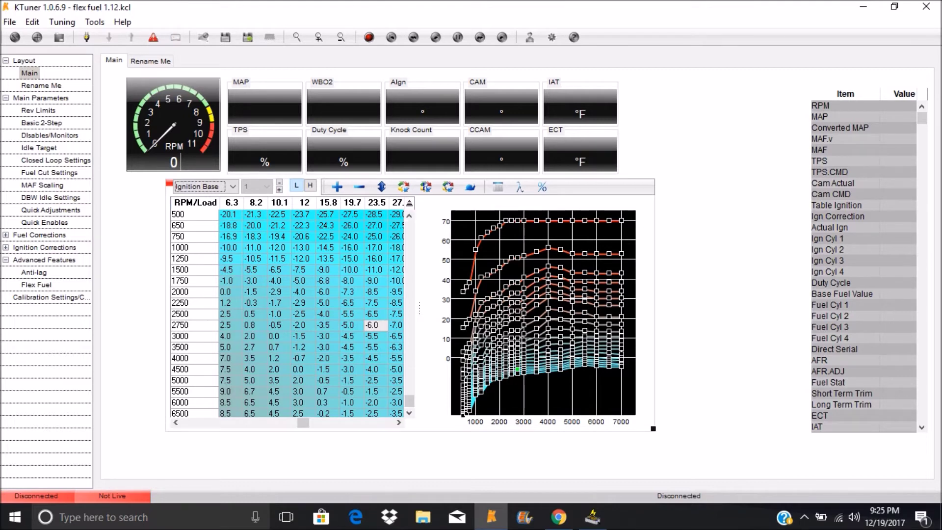
Show the Flex Fuel settings and inspect PSI Adj % at 25, 37 and 50 ethanol and Ign Adj % at 62 ethanol
click(36, 285)
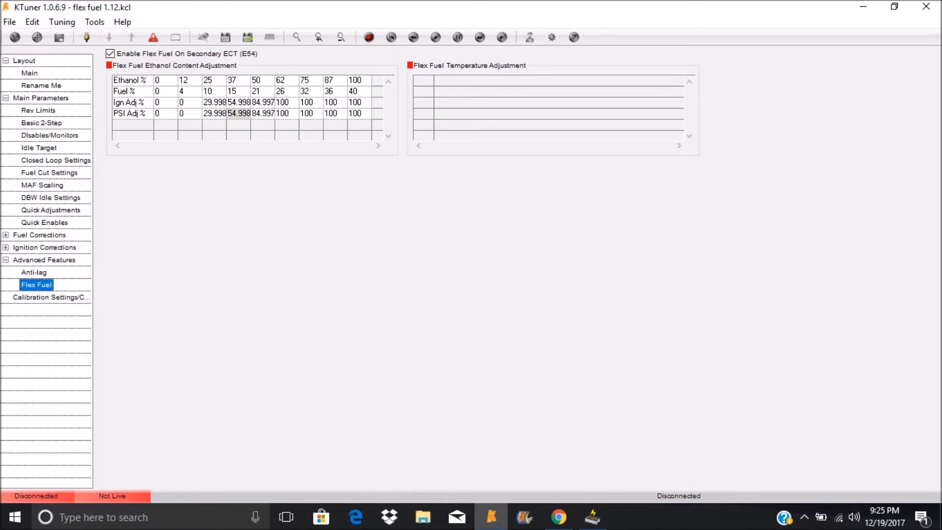
click(263, 113)
click(239, 114)
click(215, 114)
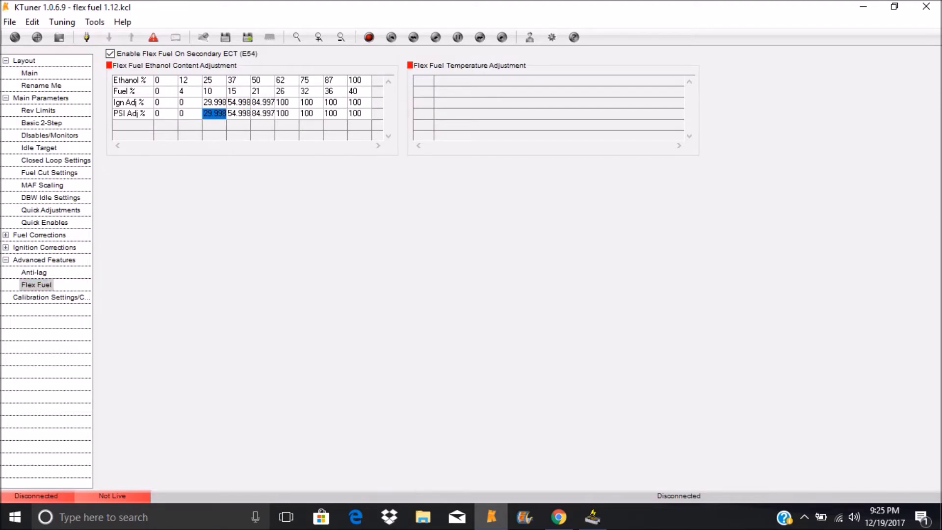
click(239, 113)
click(263, 113)
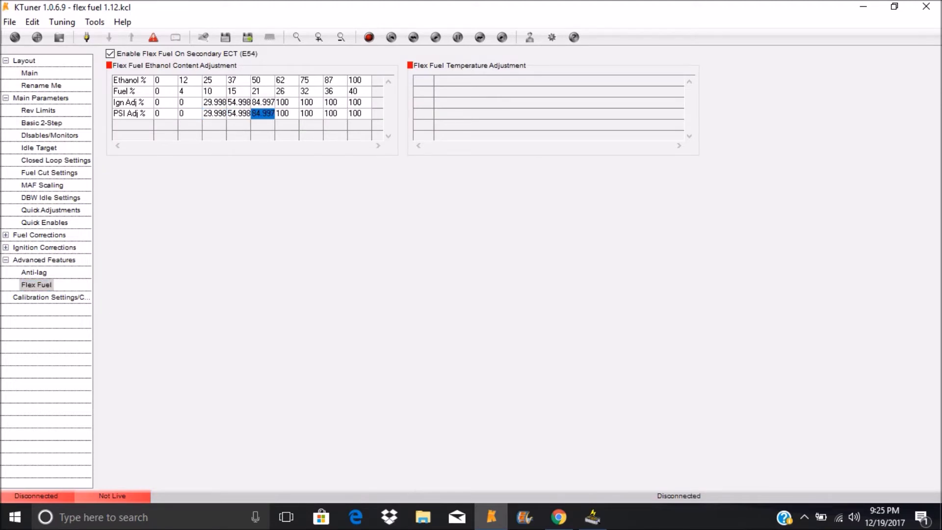
click(239, 113)
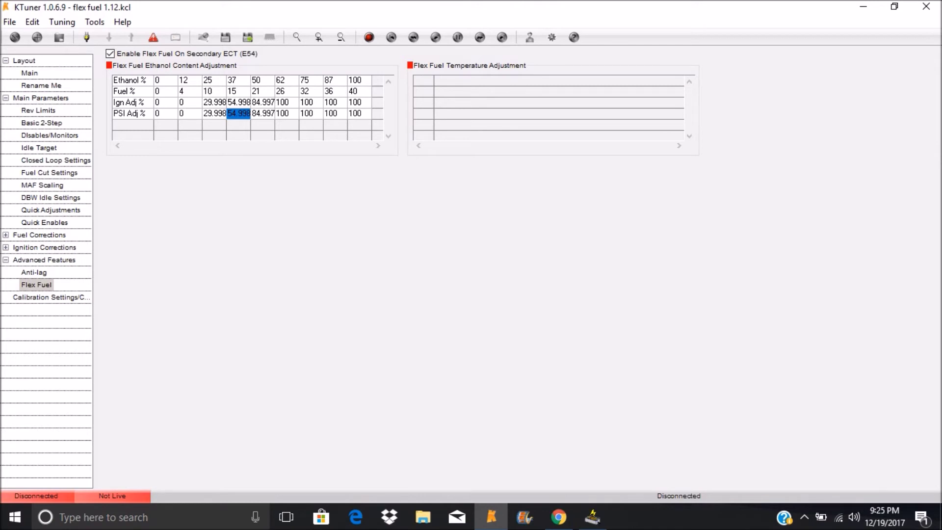
click(287, 102)
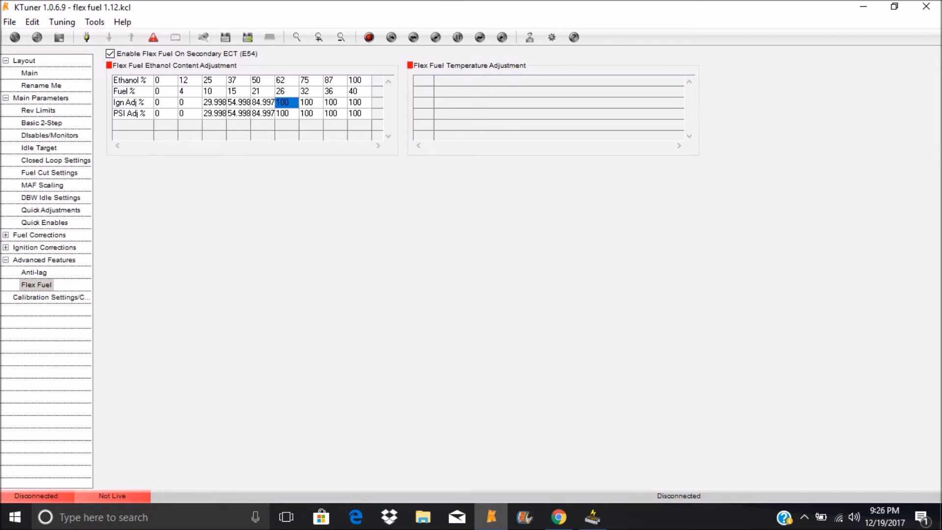
Return to the Main layout and inspect the Ethanol Boost Target Adjustment cell at 3000 RPM in the 70 TP column
click(30, 73)
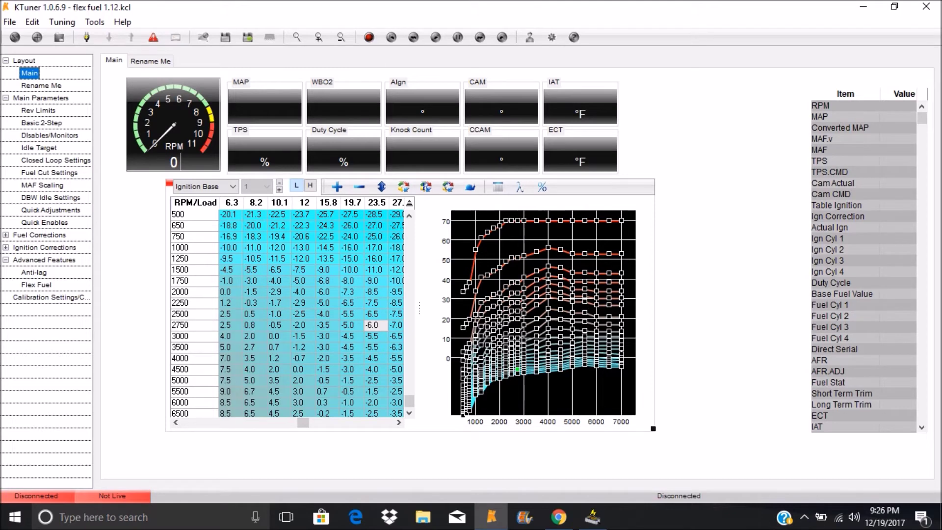
click(352, 325)
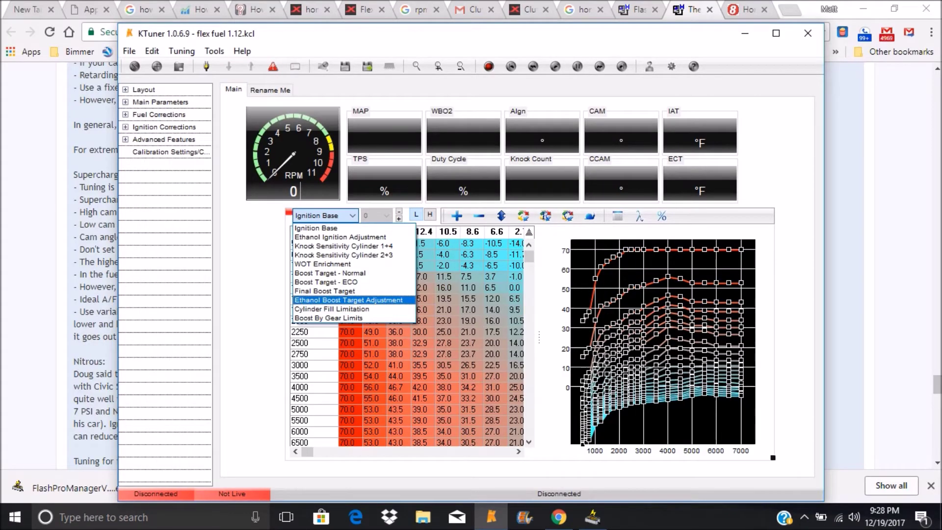
click(326, 238)
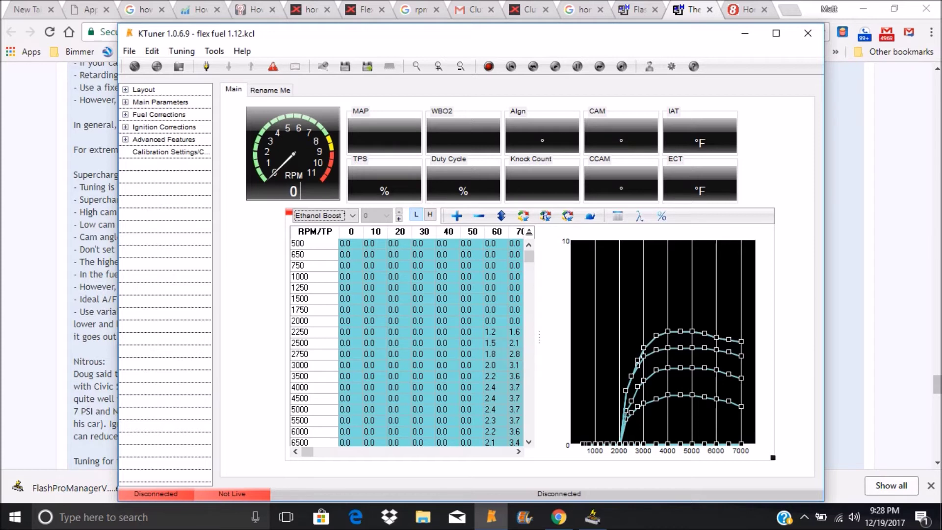
click(518, 452)
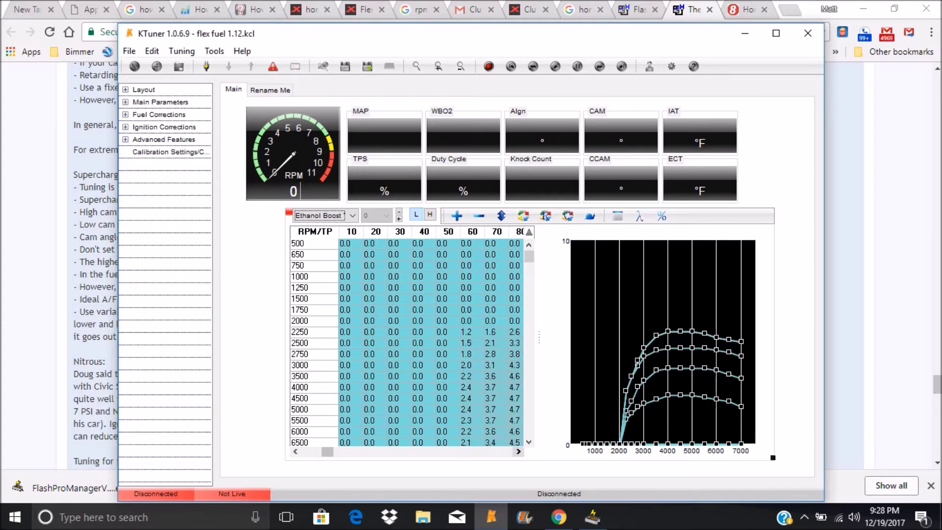
double_click(518, 452)
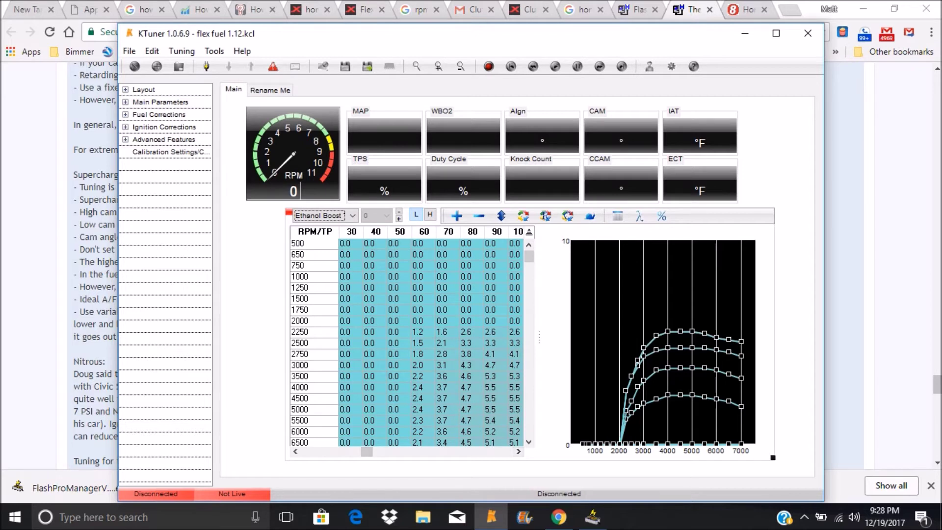
click(447, 365)
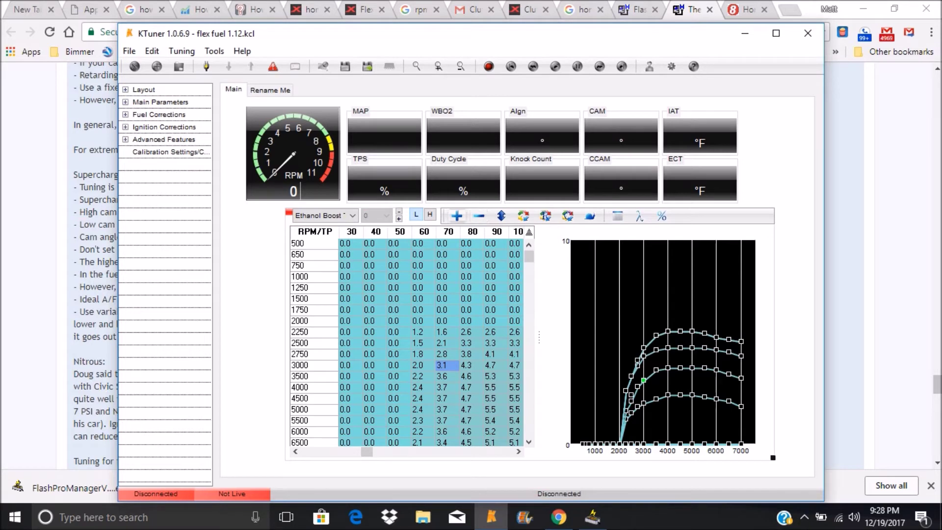
Inspect the Ethanol Boost Target Adjustment cells at 4500 RPM in the 100 and 90 TP columns
click(518, 451)
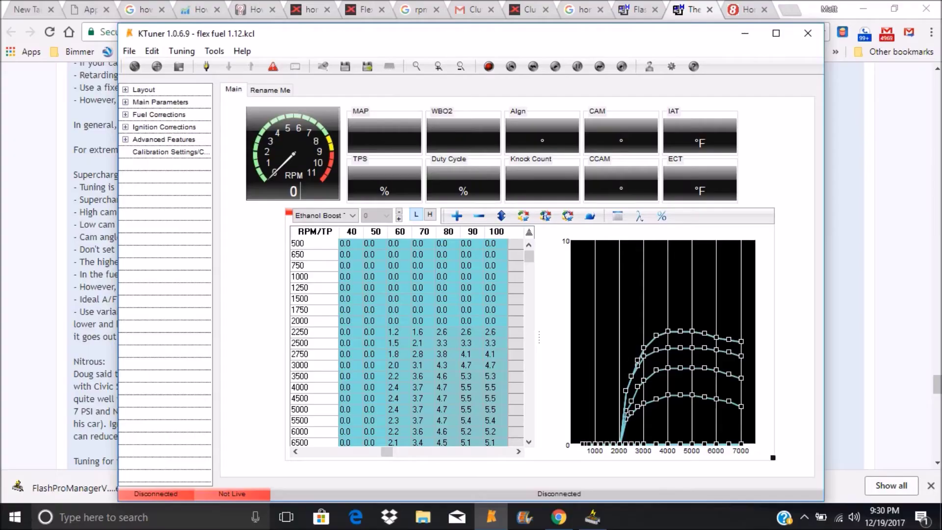
click(495, 399)
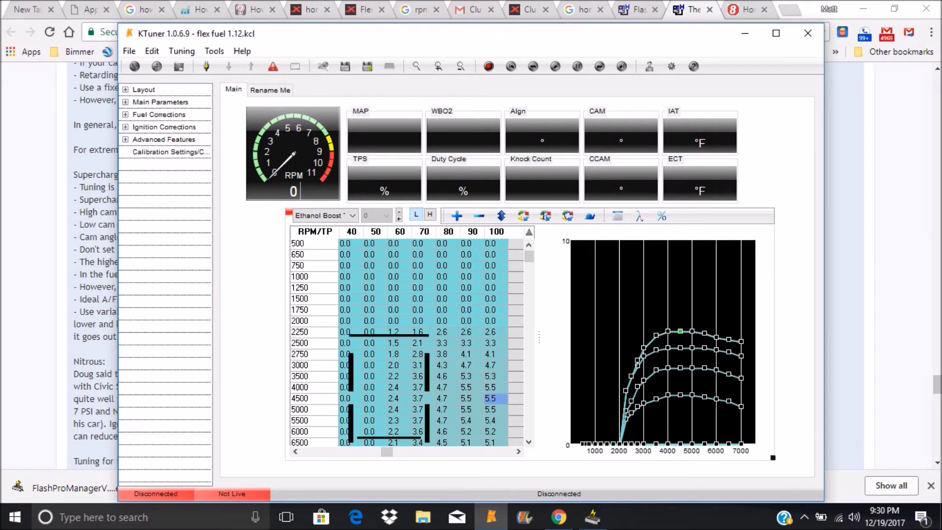
click(471, 399)
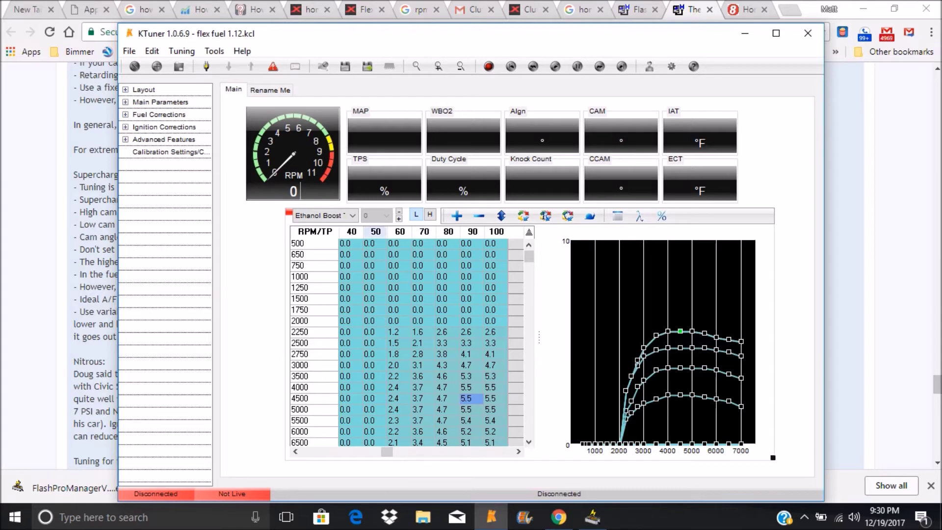
Show the Boost Target - Normal table and inspect the 4500 RPM cell in the second 0.4 column
click(352, 216)
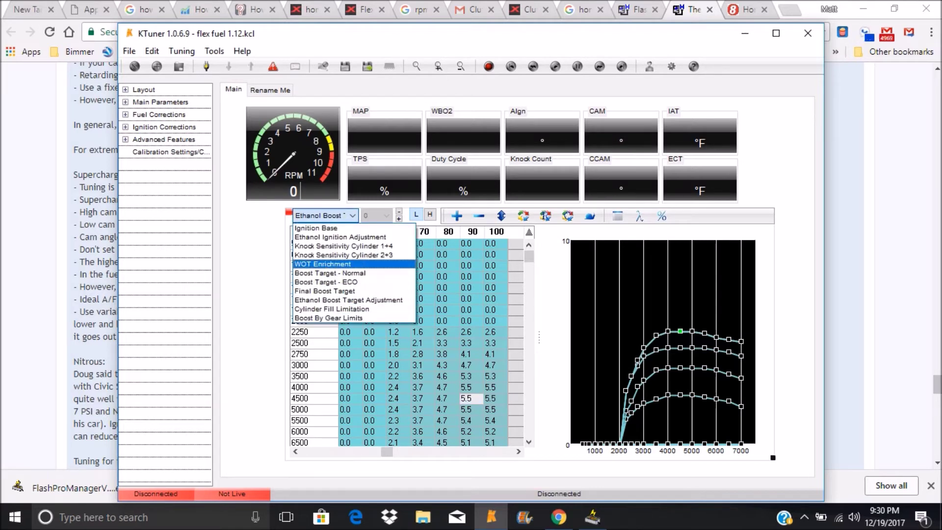
click(339, 274)
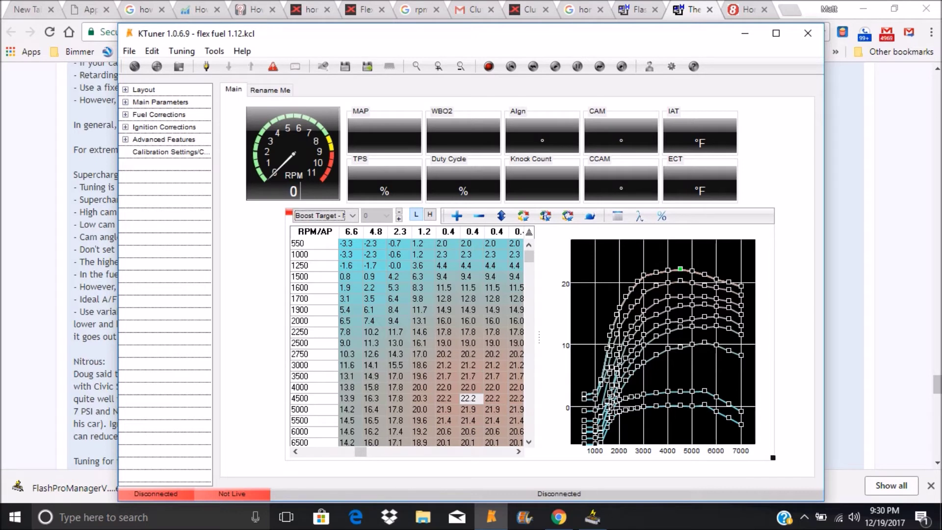
click(471, 398)
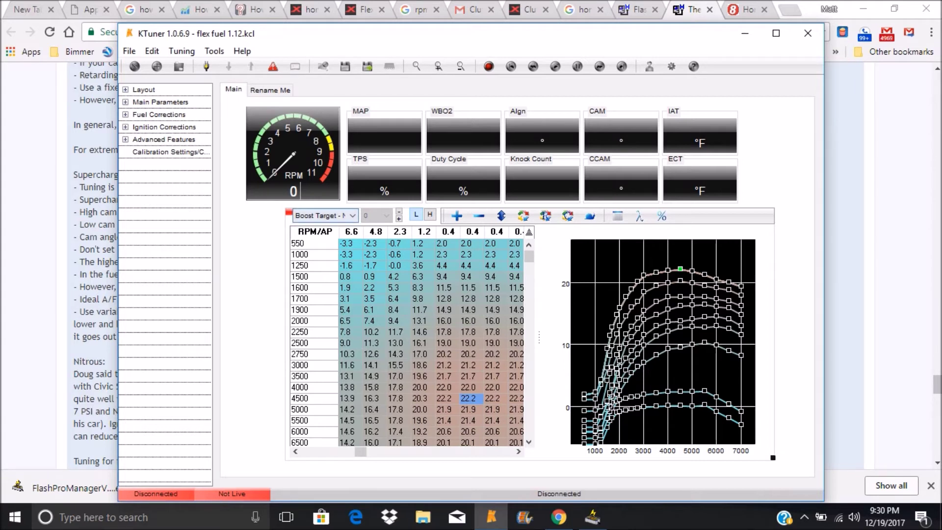
Compare the 4500 RPM boost cell with the Ethanol Boost Target Adjustment table, ending on Boost Target - Normal
click(352, 216)
click(349, 301)
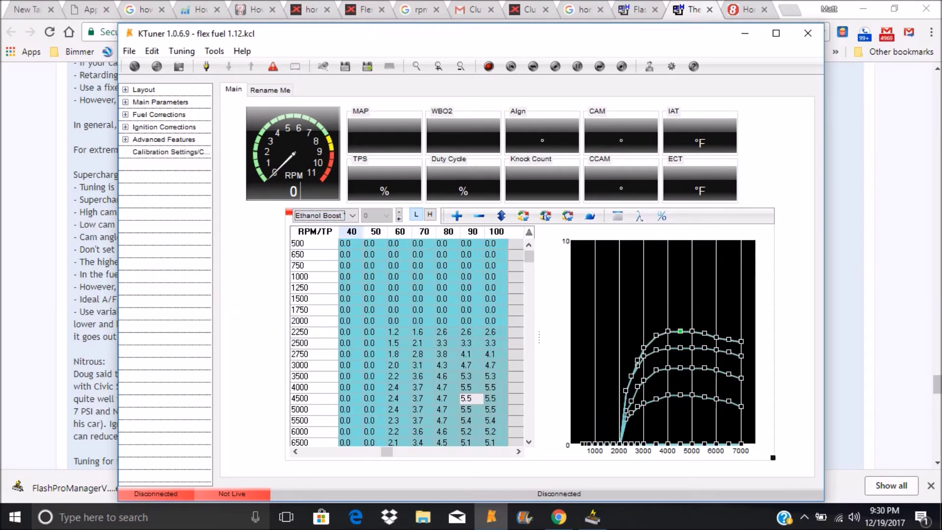
click(324, 216)
click(330, 274)
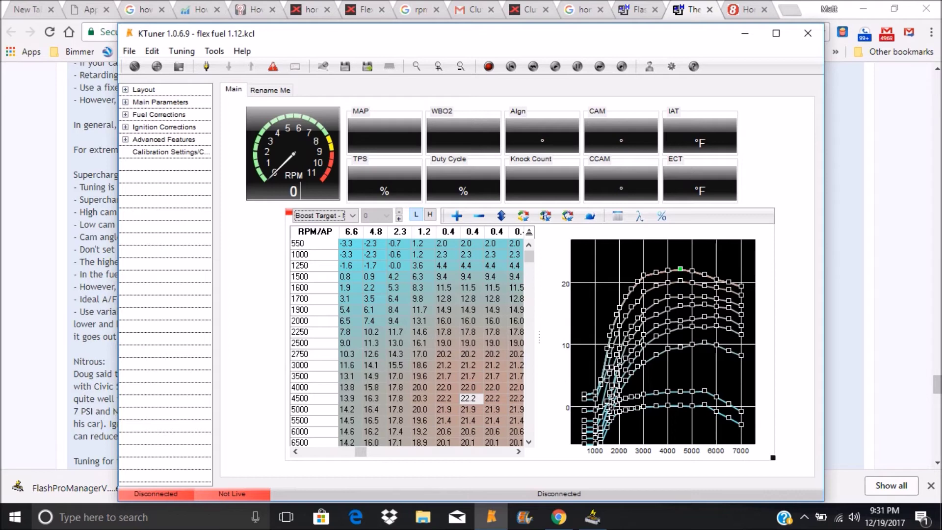
click(352, 216)
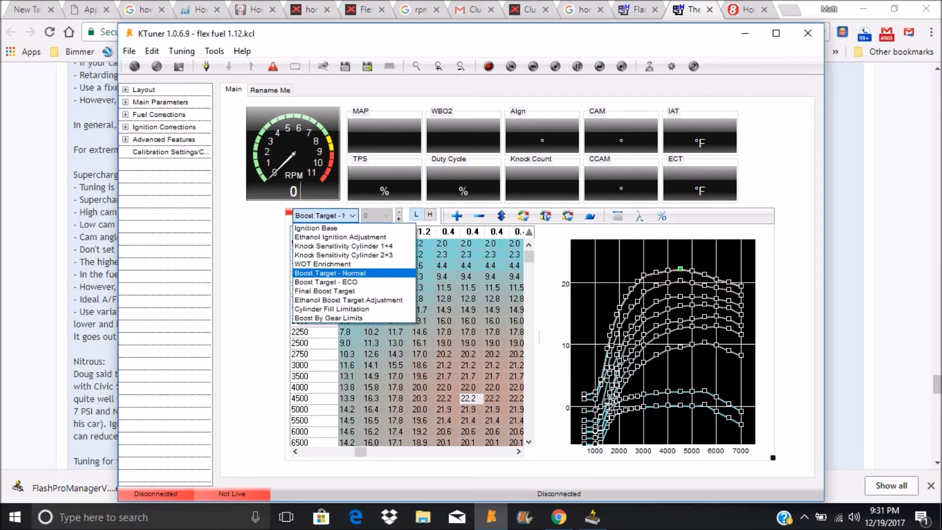
key(Return)
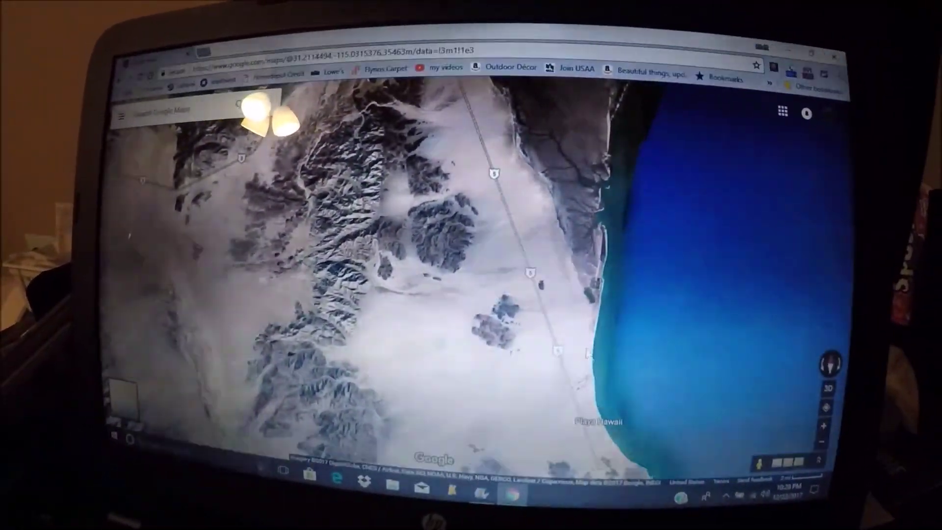
scroll(611, 368, down, 3)
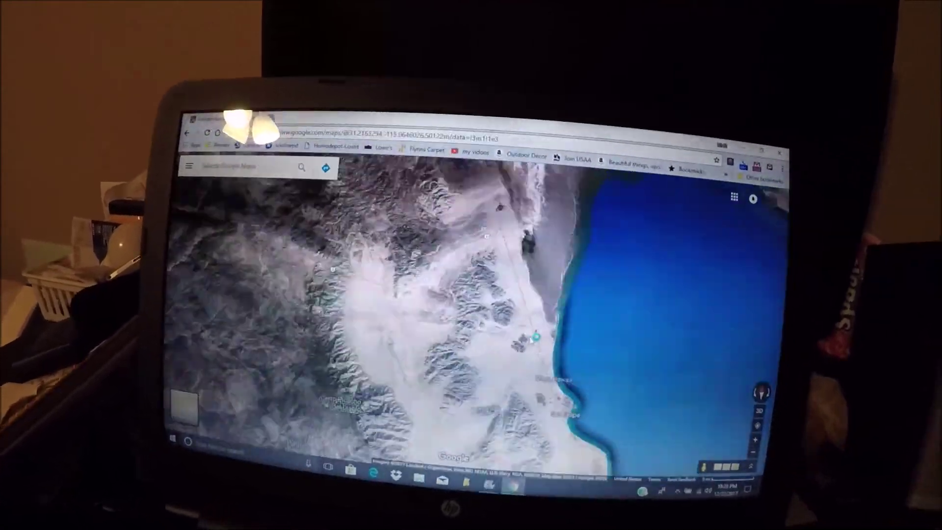
scroll(494, 226, down, 3)
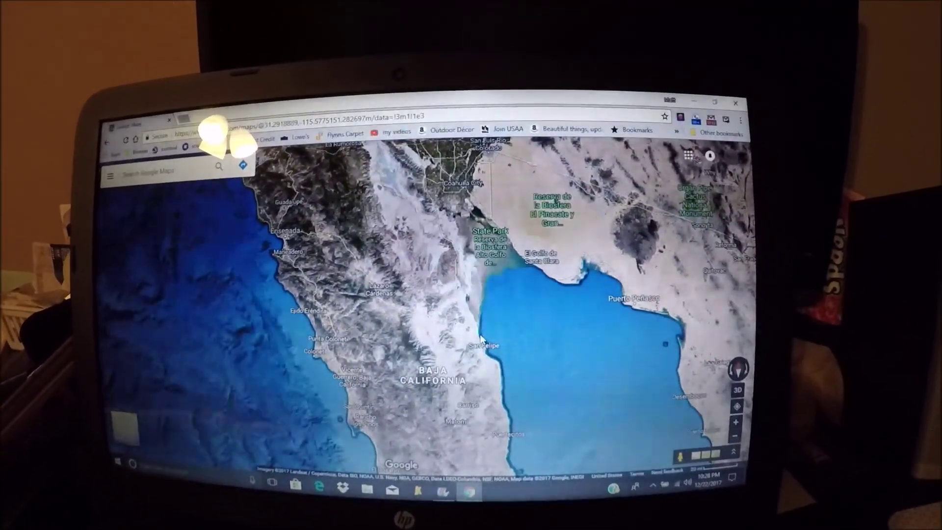
scroll(480, 356, down, 2)
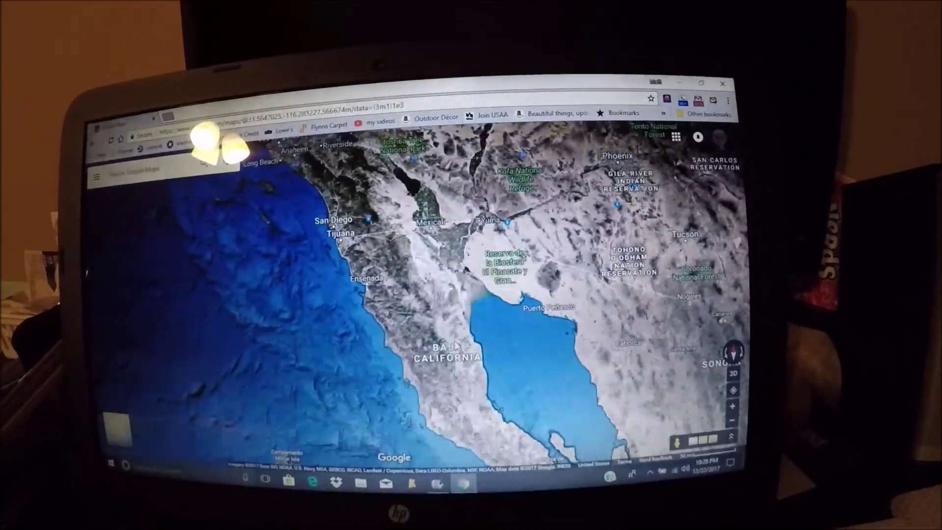